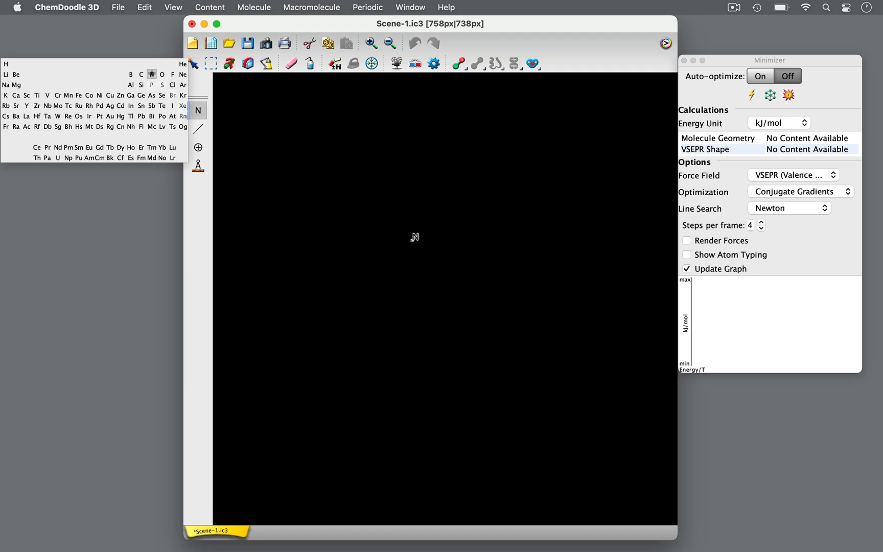
Place a nitrogen atom in the empty scene and bond three hydrogen atoms to it with single bonds
{"action": "left_click", "coordinate": [427, 232]}
{"action": "left_click", "coordinate": [6, 63]}
{"action": "left_click", "coordinate": [317, 156]}
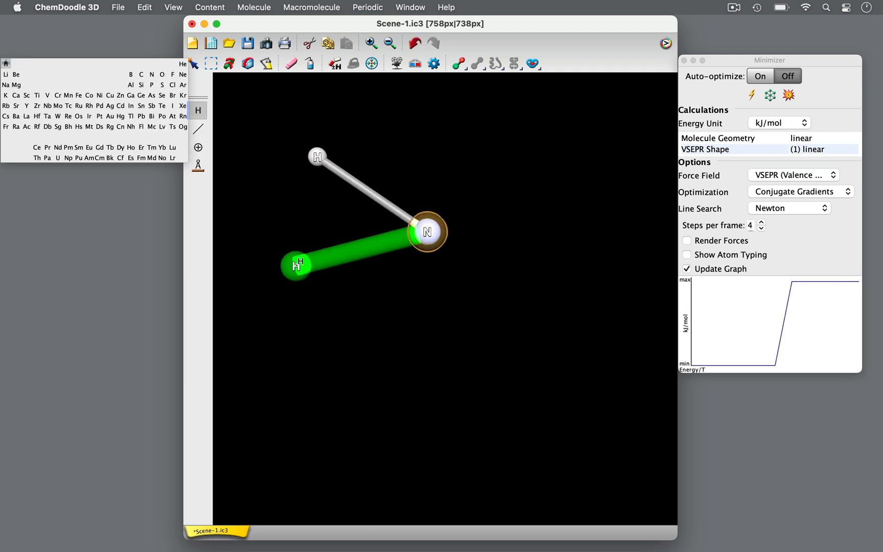
{"action": "left_click", "coordinate": [296, 265]}
{"action": "left_click", "coordinate": [408, 344]}
Add a lone pair to the nitrogen atom and optimize the ammonia molecule's geometry
{"action": "left_click", "coordinate": [202, 151]}
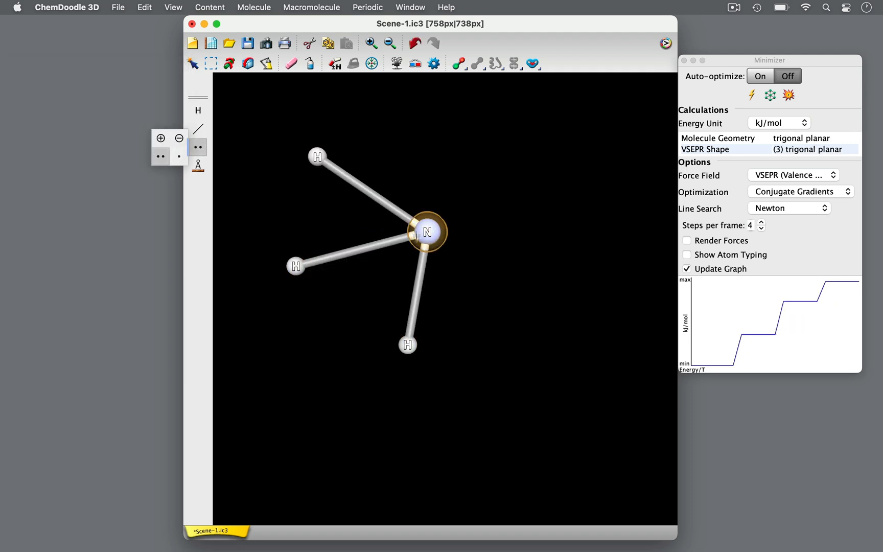
{"action": "left_click", "coordinate": [427, 231]}
{"action": "left_click", "coordinate": [398, 29]}
{"action": "scroll", "coordinate": [463, 187], "scroll_direction": "up", "scroll_amount": 5}
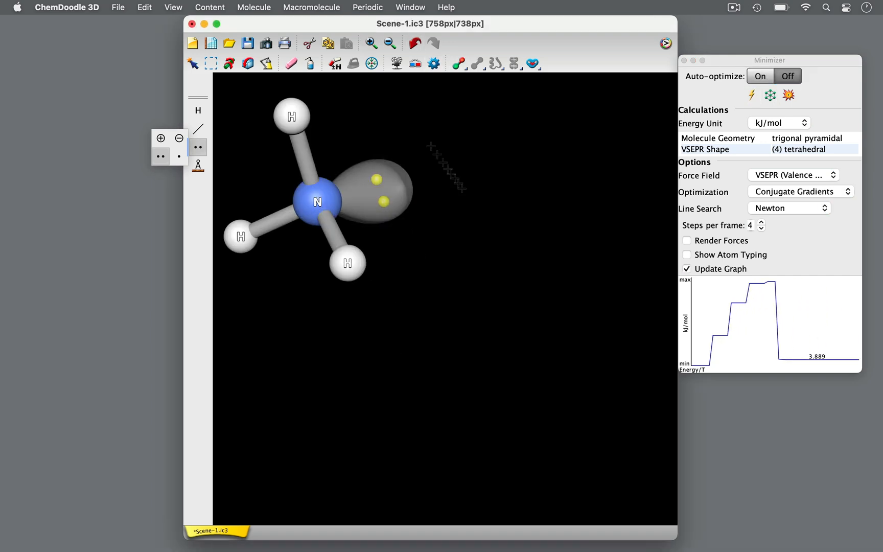
Reposition the ammonia molecule near the centre of the scene and rotate it to show its lone pair from several angles
{"action": "left_click", "coordinate": [248, 64]}
{"action": "left_click_drag", "start_coordinate": [447, 218], "coordinate": [517, 257]}
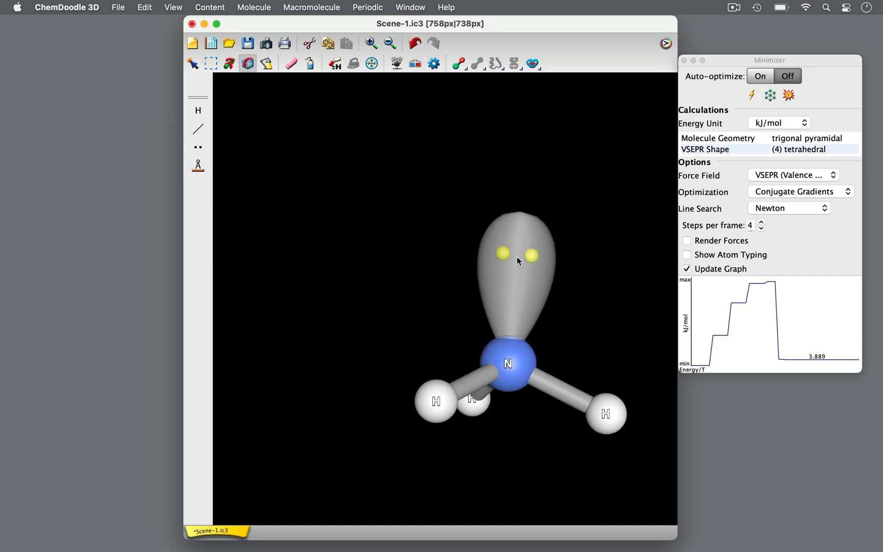
{"action": "left_click", "coordinate": [211, 64]}
{"action": "left_click_drag", "start_coordinate": [506, 367], "coordinate": [480, 315]}
{"action": "left_click", "coordinate": [316, 219]}
{"action": "left_click", "coordinate": [248, 63]}
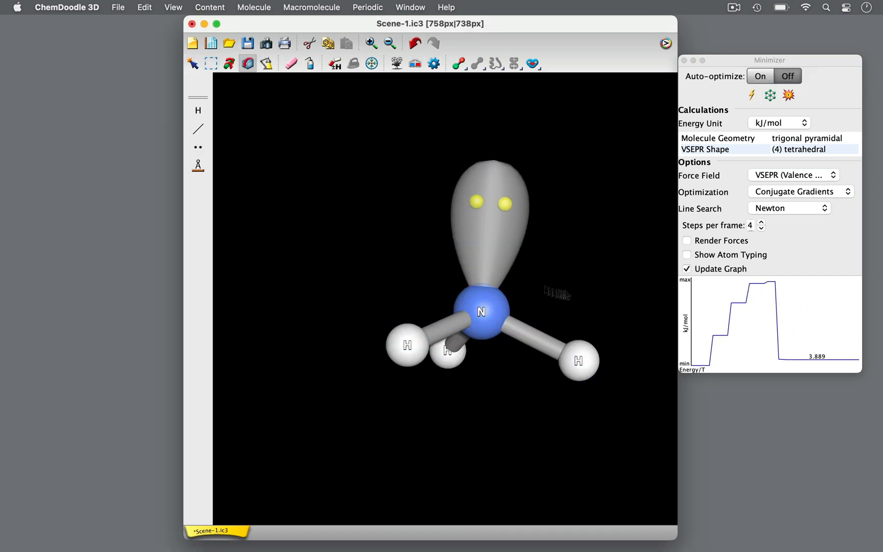
{"action": "left_click_drag", "start_coordinate": [605, 294], "coordinate": [485, 266]}
{"action": "left_click_drag", "start_coordinate": [295, 345], "coordinate": [347, 341]}
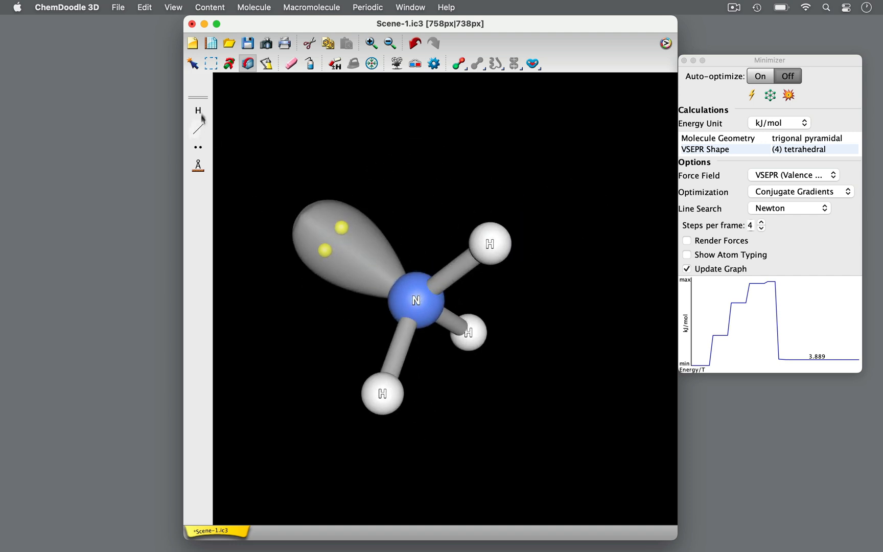
Highlight the whole ammonia molecule including its lone pair, and clear the selection
{"action": "left_click", "coordinate": [193, 64]}
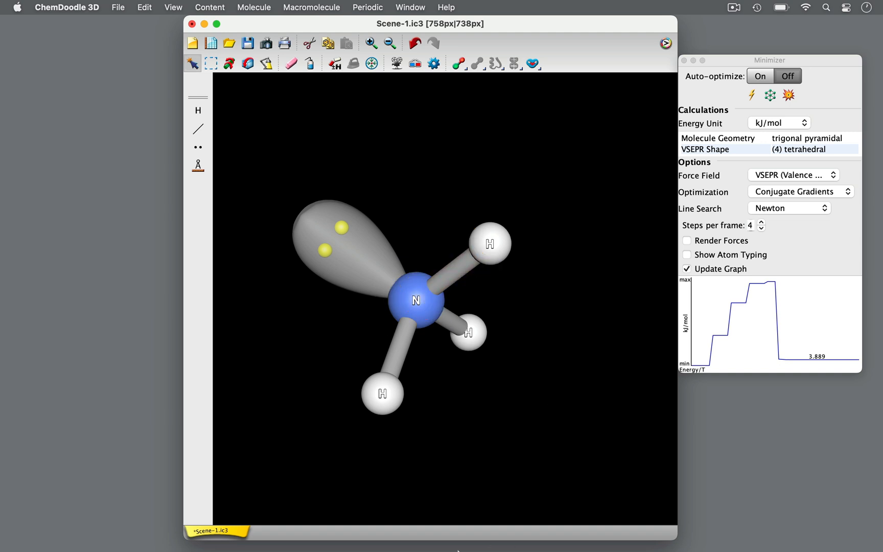
{"action": "left_click", "coordinate": [208, 64]}
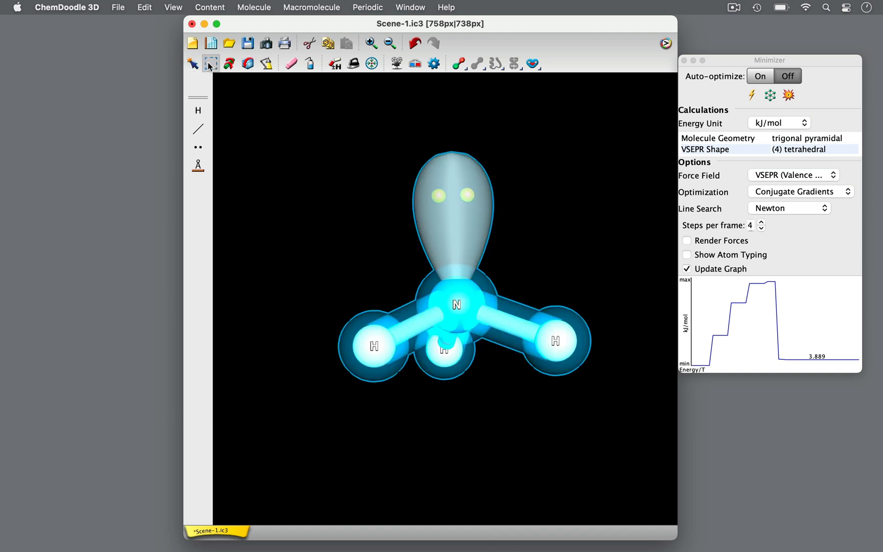
{"action": "left_click", "coordinate": [230, 239]}
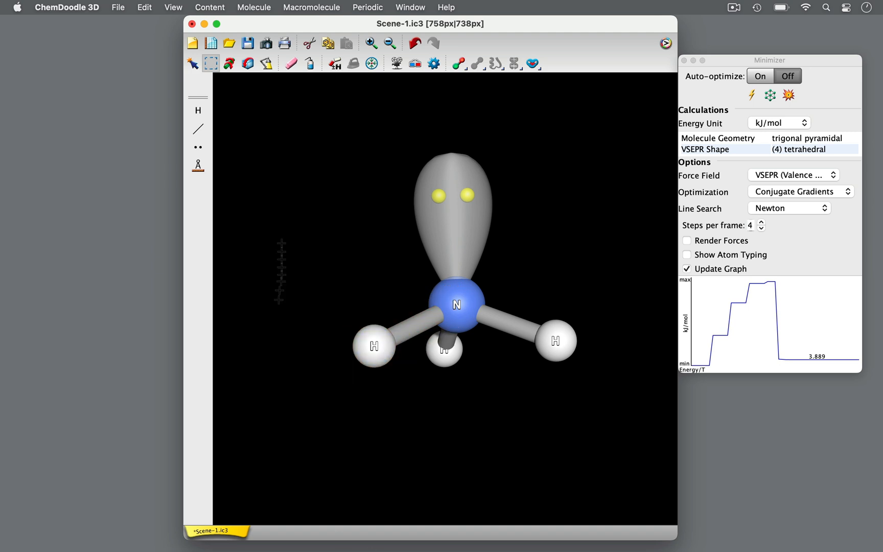
Clear the scene and draw a hydrogen molecule from two hydrogen atoms joined by a horizontal single bond
{"action": "left_click", "coordinate": [311, 65]}
{"action": "key", "text": "h"}
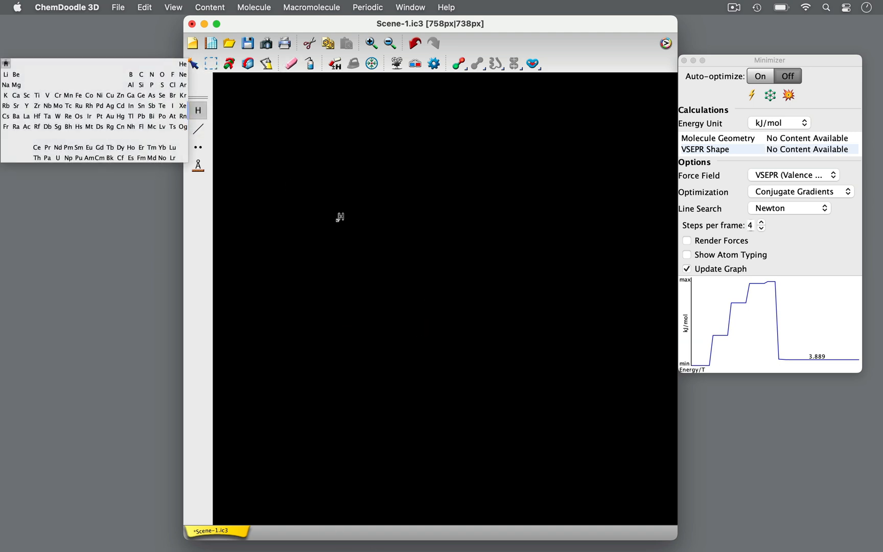
{"action": "left_click", "coordinate": [338, 218]}
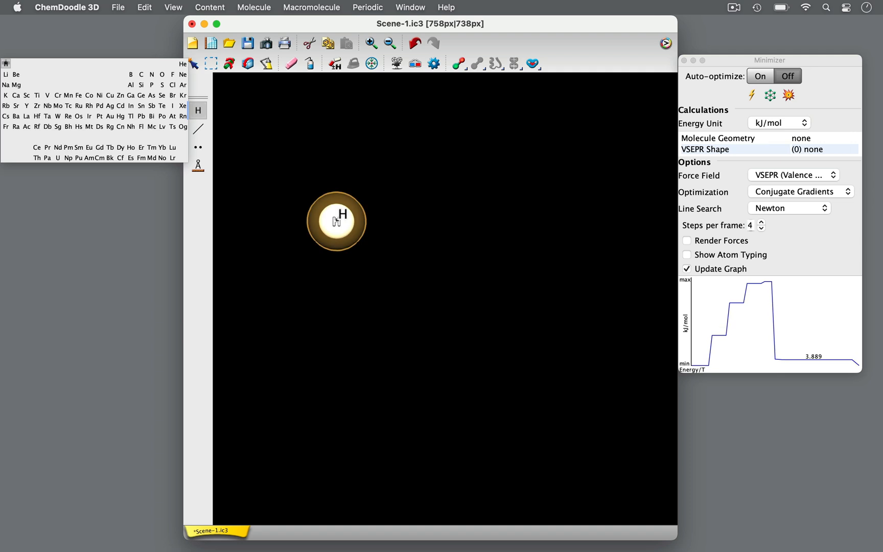
{"action": "left_click_drag", "start_coordinate": [337, 221], "coordinate": [540, 222]}
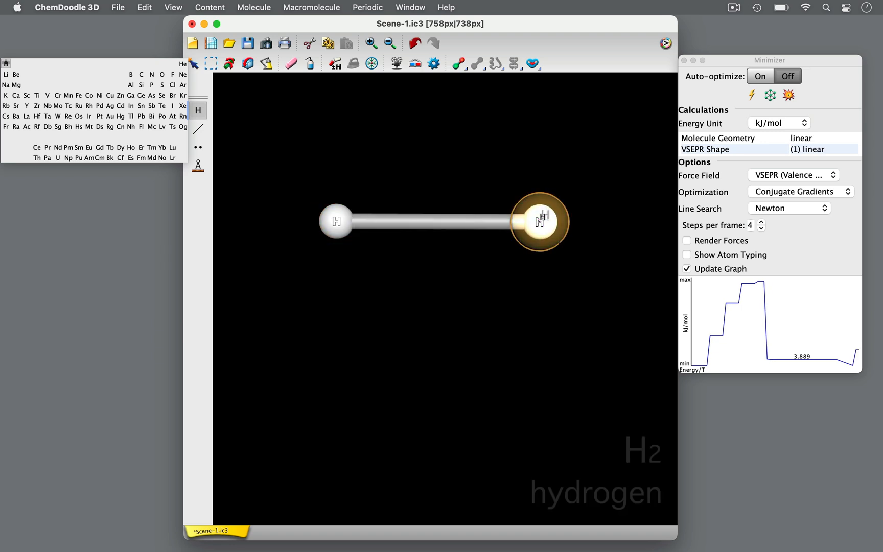
Auto-optimize the hydrogen molecule's geometry, switch auto-optimization off again and rotate the molecule
{"action": "left_click", "coordinate": [761, 77]}
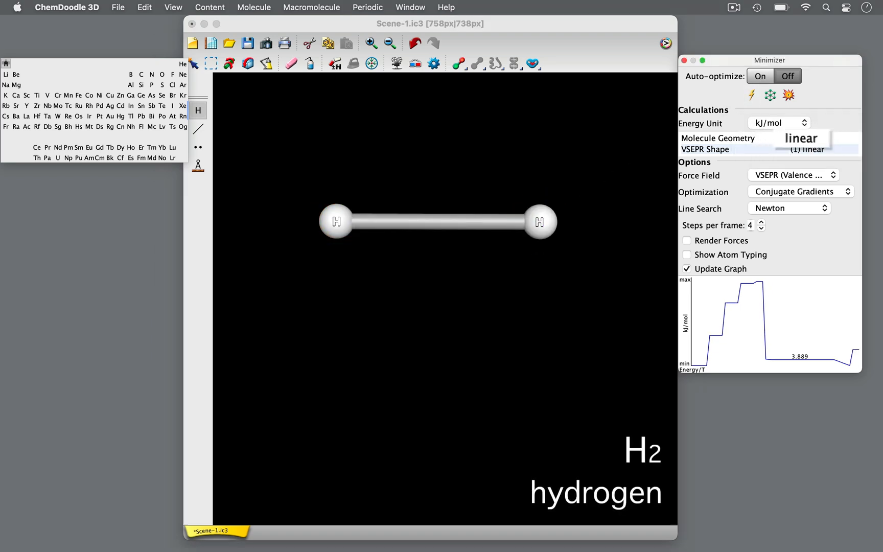
{"action": "left_click", "coordinate": [788, 76]}
{"action": "left_click", "coordinate": [247, 65]}
{"action": "left_click_drag", "start_coordinate": [335, 278], "coordinate": [497, 282]}
Build beryllium chloride in the cleared scene from one beryllium atom with two single-bonded chlorine atoms
{"action": "left_click", "coordinate": [198, 110]}
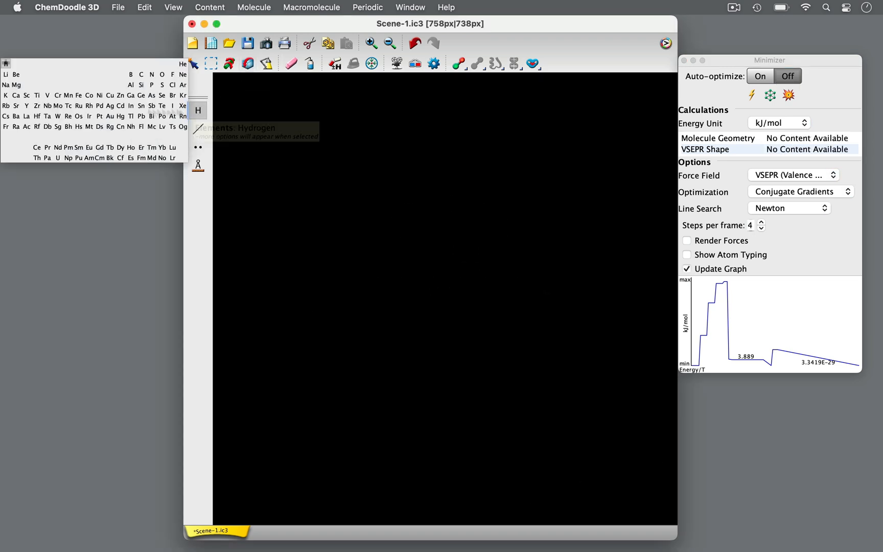
{"action": "left_click", "coordinate": [16, 74]}
{"action": "left_click", "coordinate": [441, 244]}
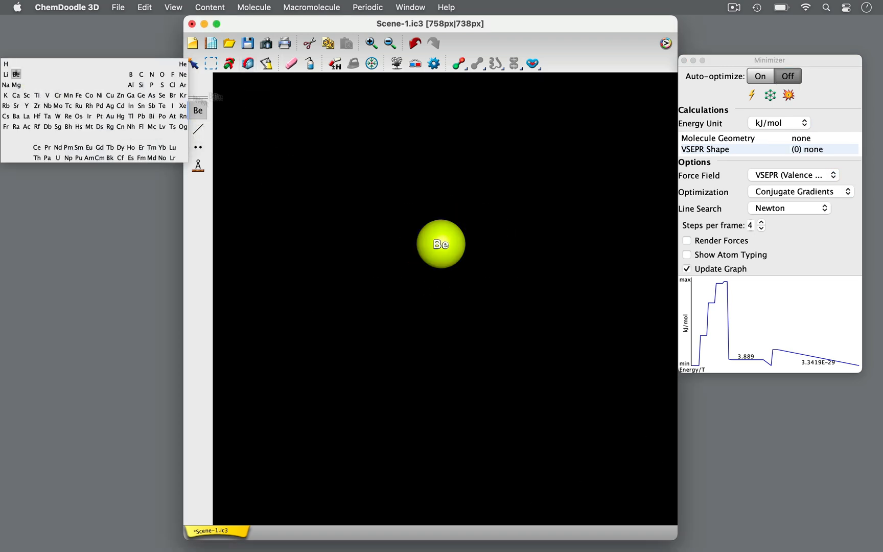
{"action": "left_click", "coordinate": [172, 84]}
{"action": "left_click", "coordinate": [441, 244]}
{"action": "left_click_drag", "start_coordinate": [440, 244], "coordinate": [385, 394]}
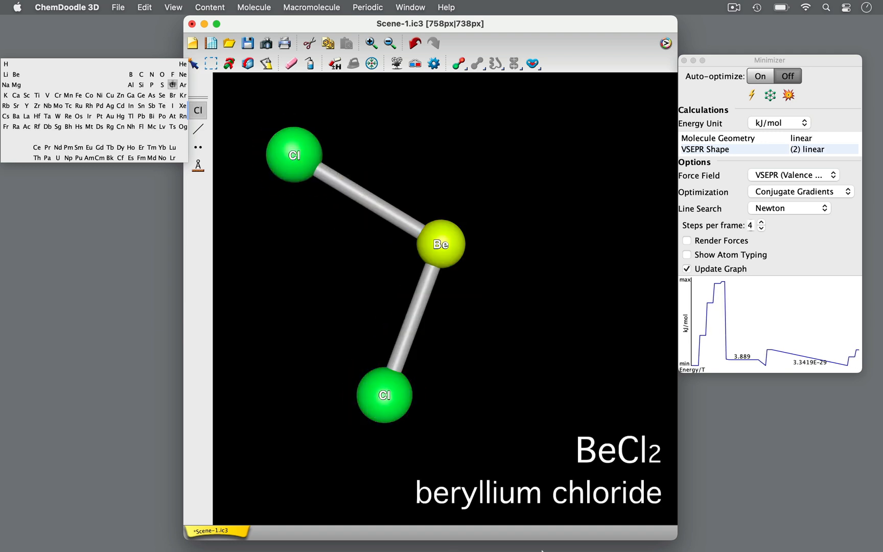
Highlight the central beryllium atom and the two outer chlorine atoms, and clear the selection
{"action": "left_click", "coordinate": [211, 64]}
{"action": "left_click", "coordinate": [237, 249]}
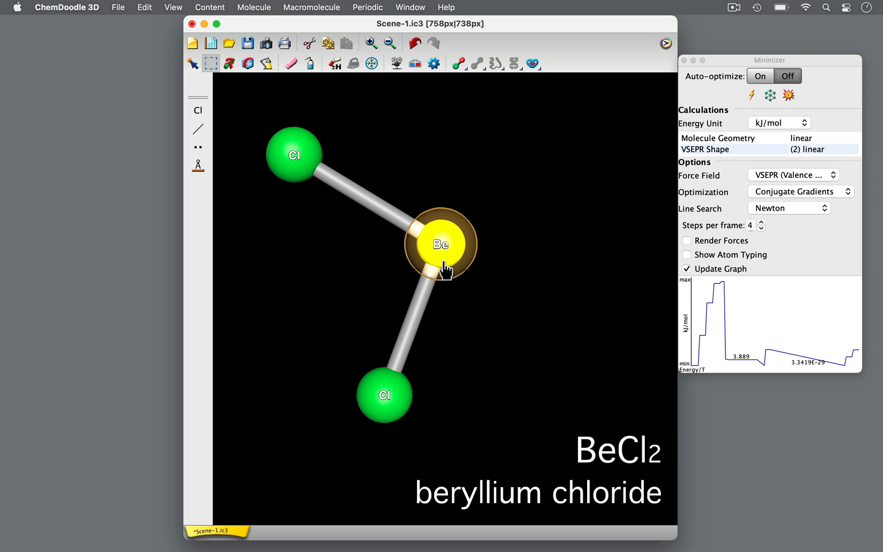
{"action": "left_click", "coordinate": [290, 169]}
{"action": "left_click", "coordinate": [371, 412], "text": "shift"}
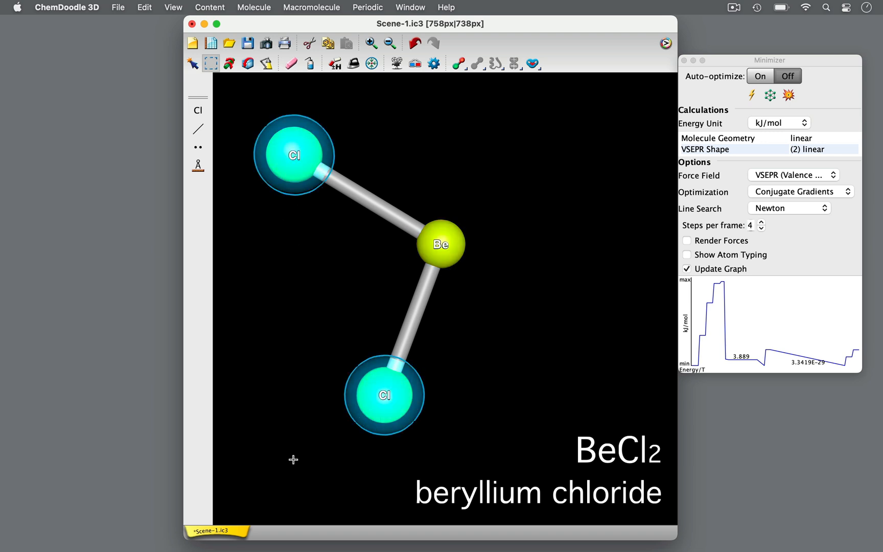
{"action": "left_click", "coordinate": [290, 403]}
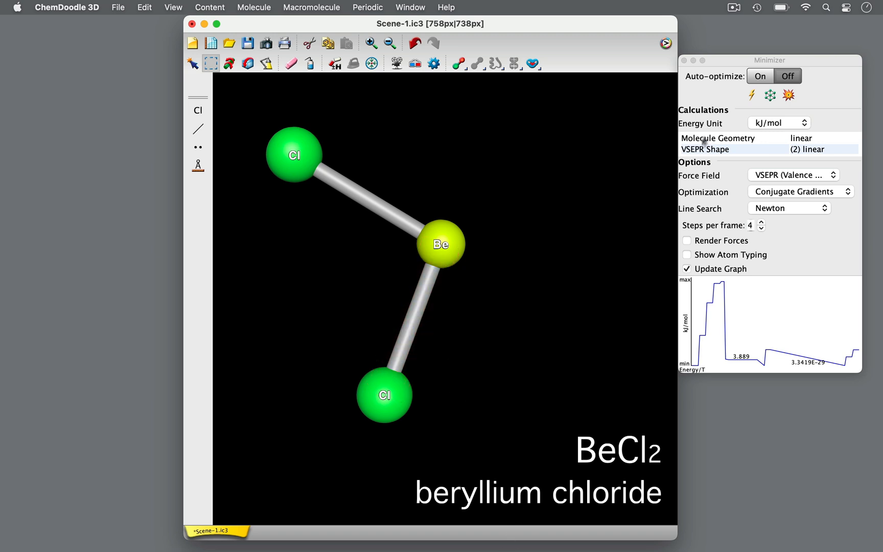
Turn on auto-optimization for the beryllium chloride molecule and rotate it to lie horizontally
{"action": "left_click", "coordinate": [760, 77]}
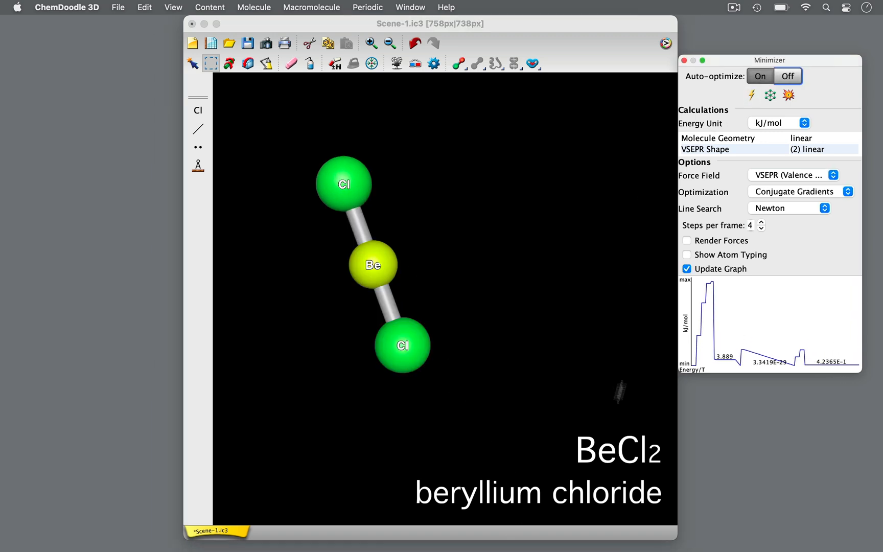
{"action": "left_click", "coordinate": [248, 64]}
{"action": "left_click_drag", "start_coordinate": [306, 389], "coordinate": [323, 441]}
Measure the Cl–Be–Cl bond angle in the beryllium chloride molecule
{"action": "left_click", "coordinate": [199, 165]}
{"action": "left_click", "coordinate": [419, 243]}
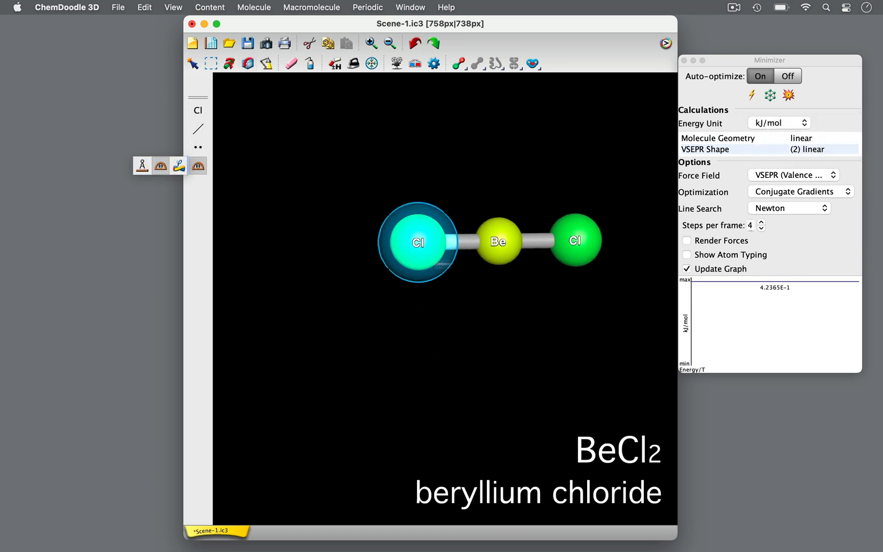
{"action": "left_click", "coordinate": [499, 241]}
{"action": "left_click", "coordinate": [574, 256]}
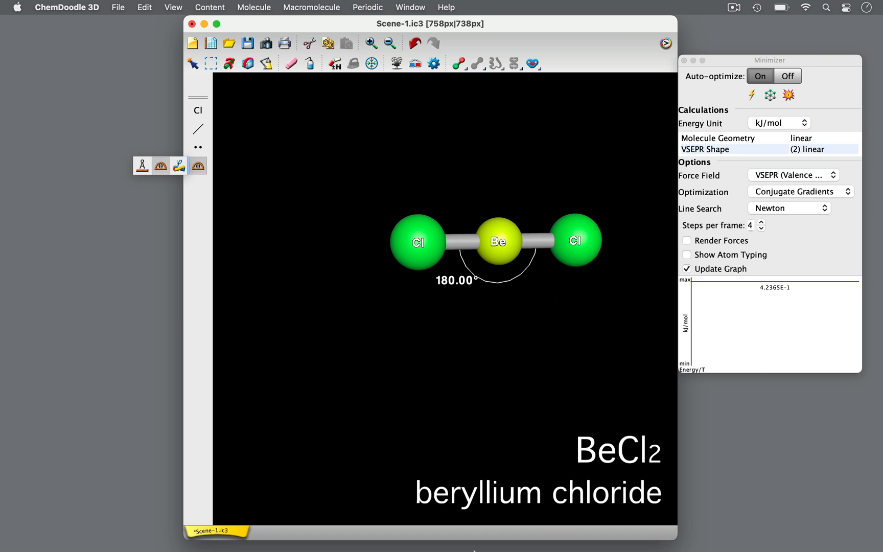
Clear the scene, turn off auto-optimization and draw a bent chain of three single-bonded carbon atoms
{"action": "left_click", "coordinate": [310, 63]}
{"action": "left_click", "coordinate": [432, 256]}
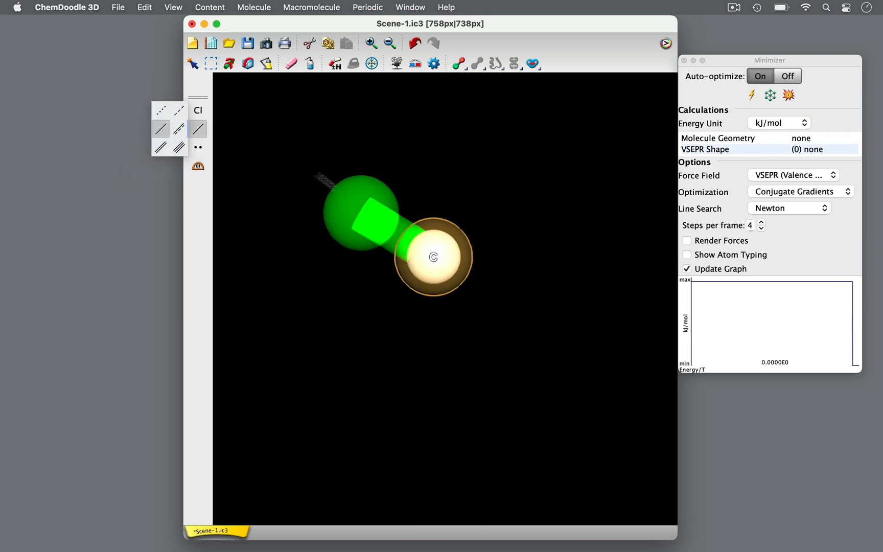
{"action": "left_click", "coordinate": [792, 72]}
{"action": "left_click", "coordinate": [409, 226]}
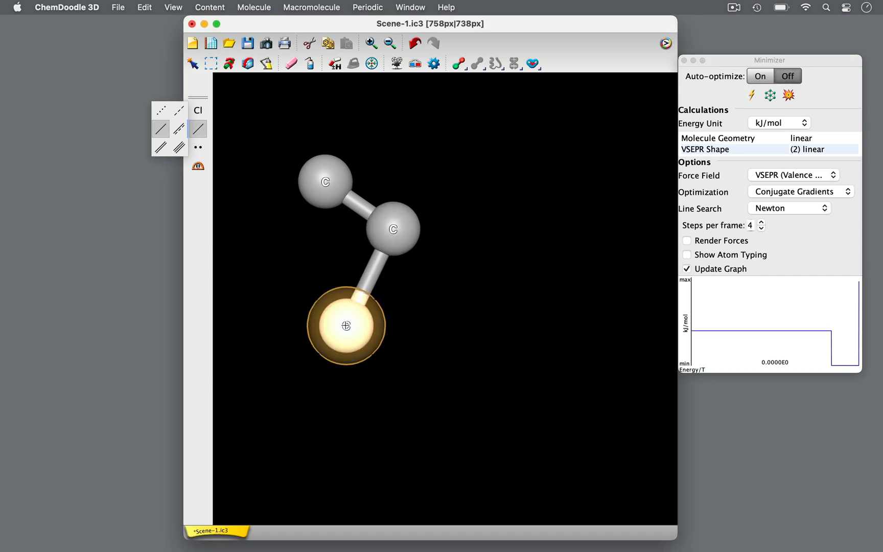
Change both outer carbon atoms to oxygen and convert both bonds to double bonds to form carbon dioxide
{"action": "key", "text": "o"}
{"action": "key", "text": "o"}
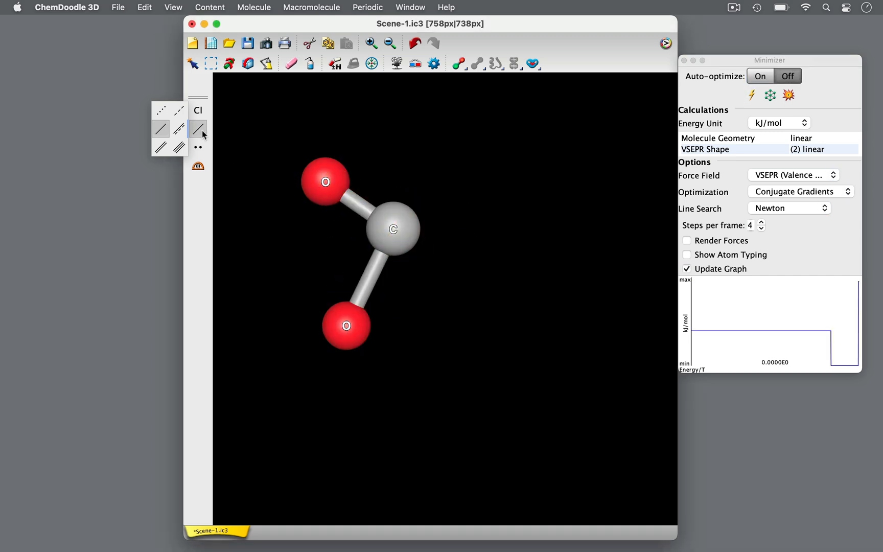
{"action": "left_click", "coordinate": [158, 150]}
{"action": "left_click", "coordinate": [356, 204]}
{"action": "left_click", "coordinate": [374, 279]}
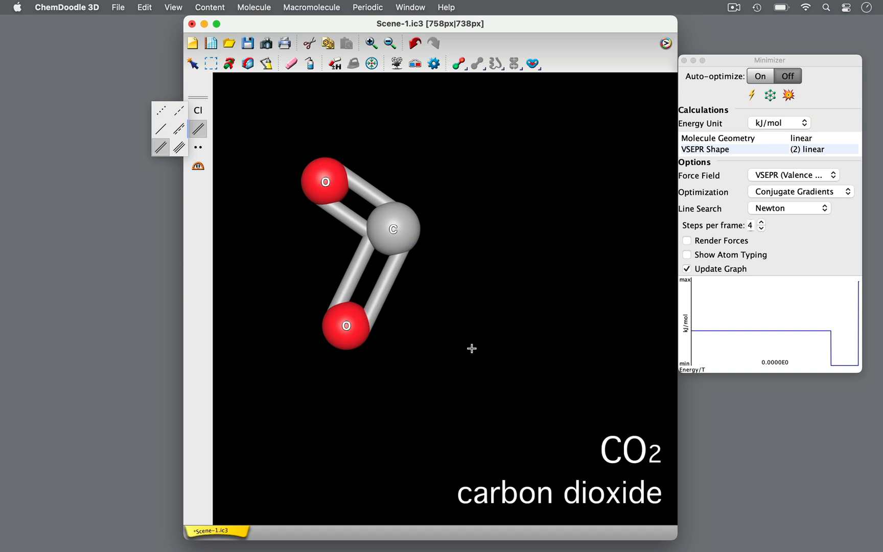
Highlight the carbon dioxide's central carbon, its two oxygen atoms and its two double bonds, and clear the selection
{"action": "left_click", "coordinate": [210, 65]}
{"action": "left_click", "coordinate": [238, 284]}
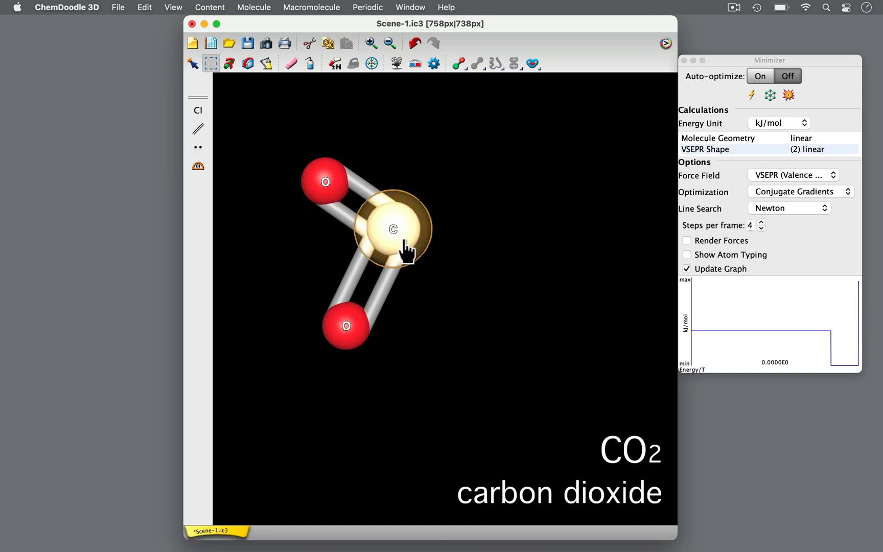
{"action": "left_click", "coordinate": [317, 175]}
{"action": "left_click", "coordinate": [336, 349], "text": "shift"}
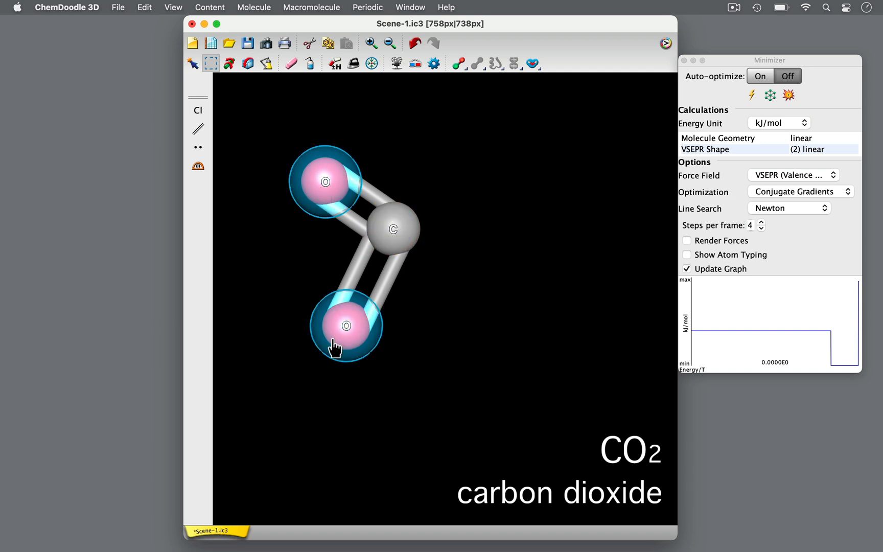
{"action": "left_click", "coordinate": [355, 216]}
{"action": "left_click", "coordinate": [378, 292], "text": "shift"}
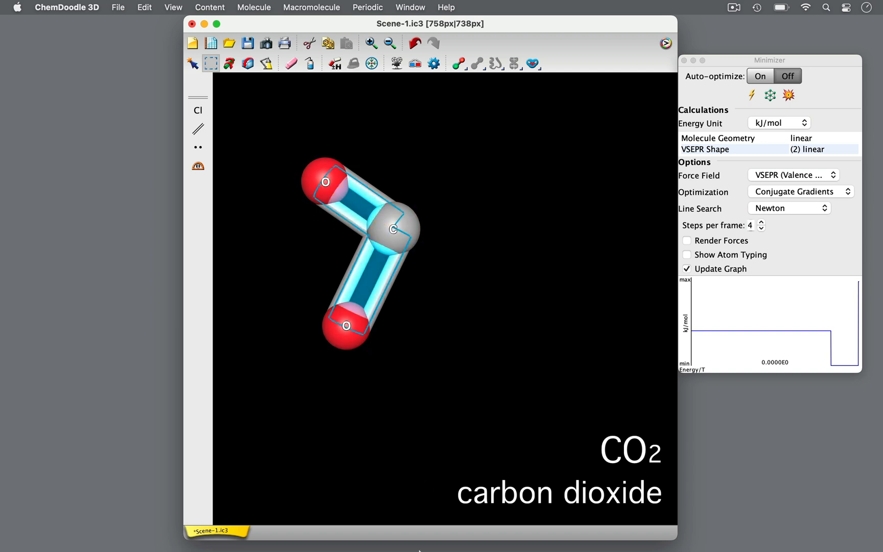
{"action": "left_click", "coordinate": [231, 258]}
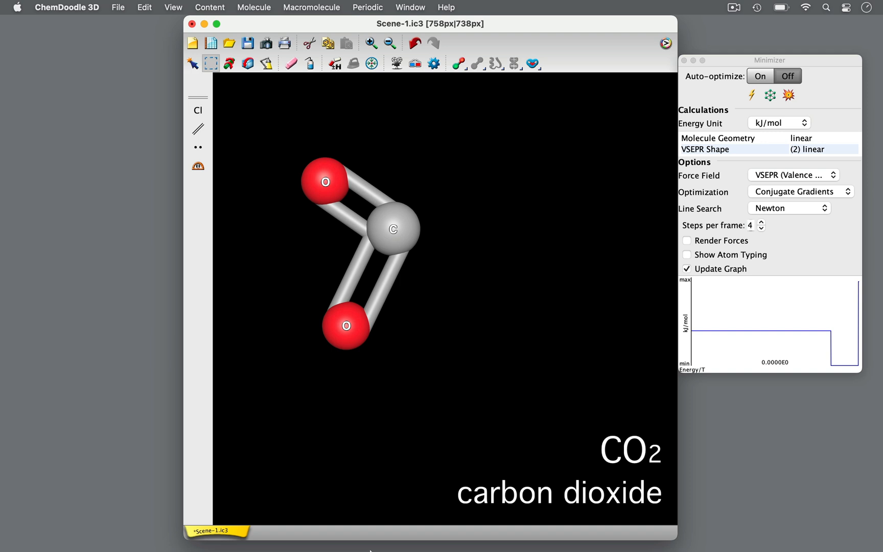
Turn on auto-optimization for the carbon dioxide molecule and rotate it to lie horizontally
{"action": "left_click", "coordinate": [760, 75]}
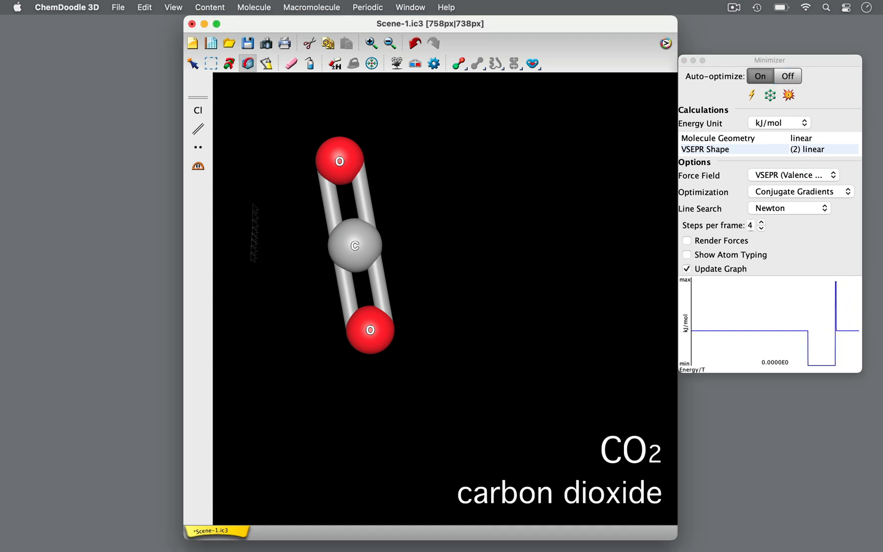
{"action": "left_click_drag", "start_coordinate": [254, 260], "coordinate": [509, 339]}
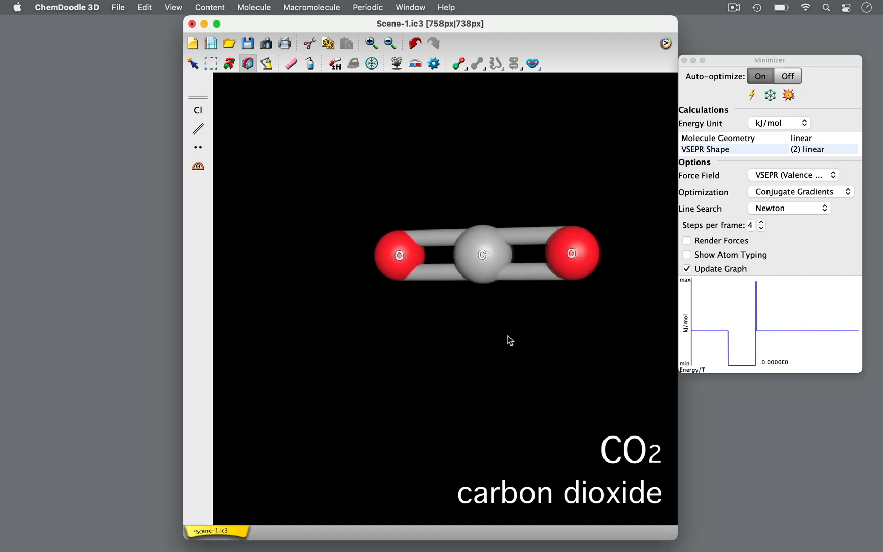
Measure the O–C–O bond angle in the carbon dioxide molecule
{"action": "left_click", "coordinate": [199, 167]}
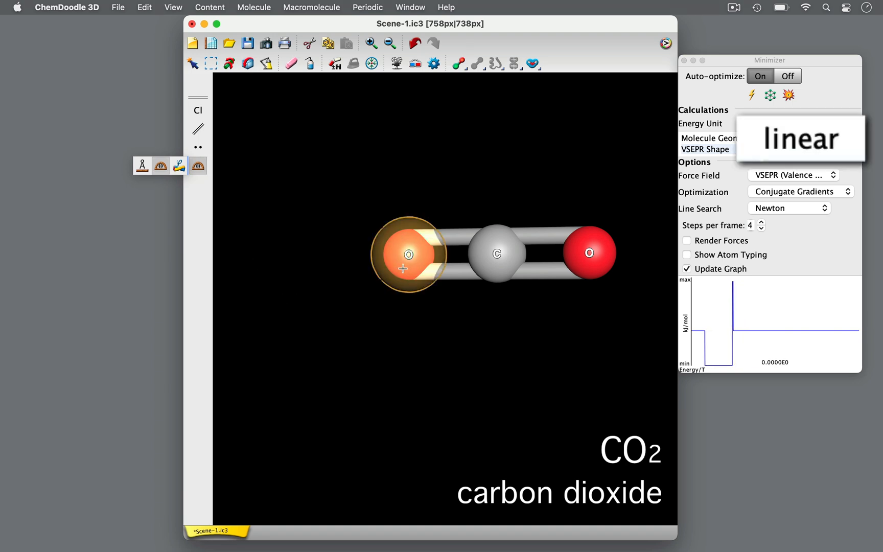
{"action": "left_click", "coordinate": [403, 268]}
{"action": "left_click", "coordinate": [498, 256]}
{"action": "left_click", "coordinate": [595, 258]}
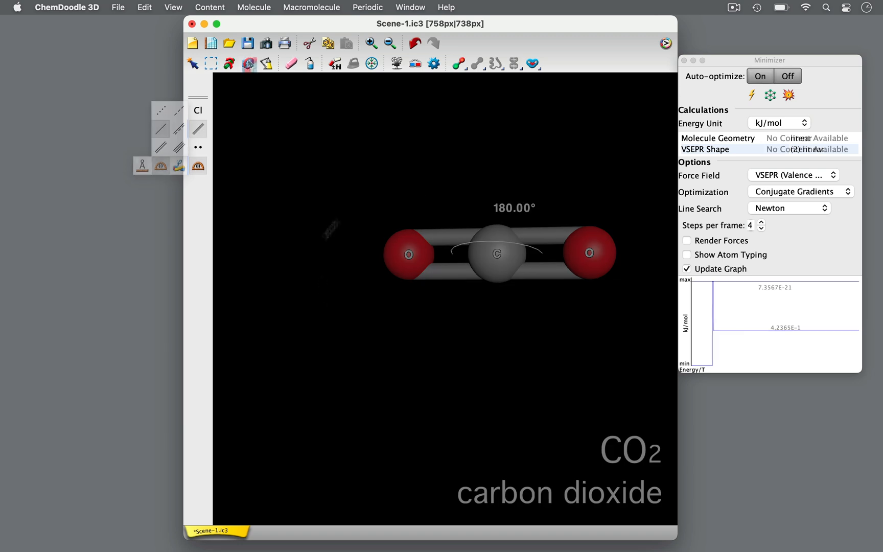
Build a hydrogen cyanide molecule with a central carbon single-bonded to hydrogen and triple-bonded to nitrogen
{"action": "left_click_drag", "start_coordinate": [408, 227], "coordinate": [291, 155]}
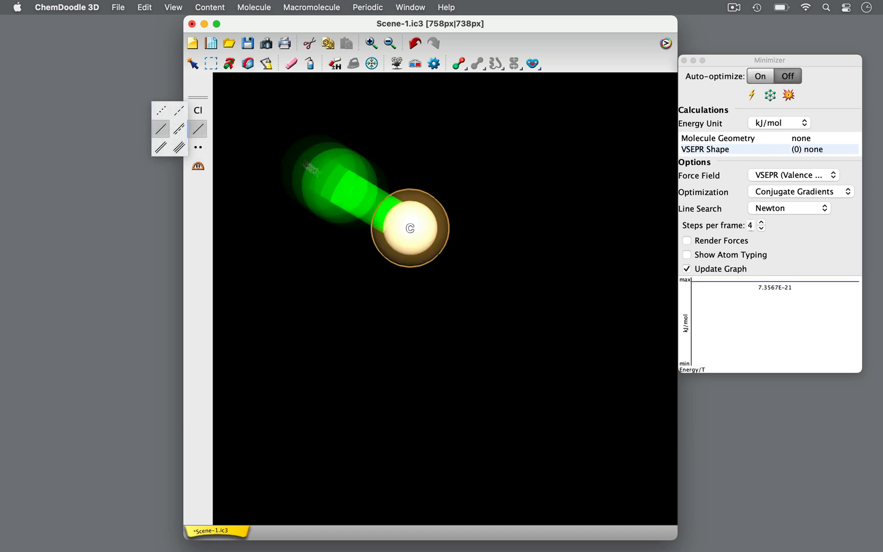
{"action": "left_click_drag", "start_coordinate": [409, 227], "coordinate": [330, 369]}
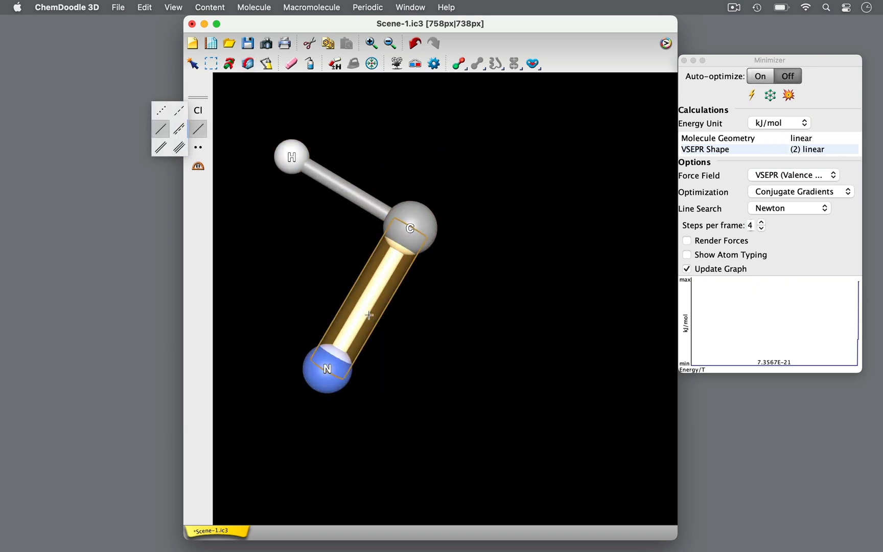
{"action": "key", "text": "3"}
{"action": "key", "text": "space"}
{"action": "left_click", "coordinate": [229, 220]}
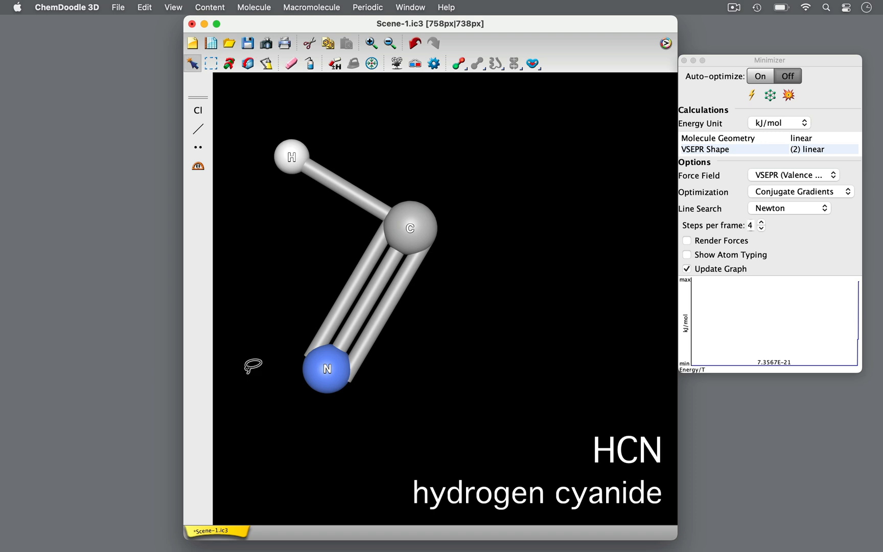
Turn on auto-optimization for the hydrogen cyanide molecule and rotate it to lie horizontally
{"action": "left_click", "coordinate": [758, 76]}
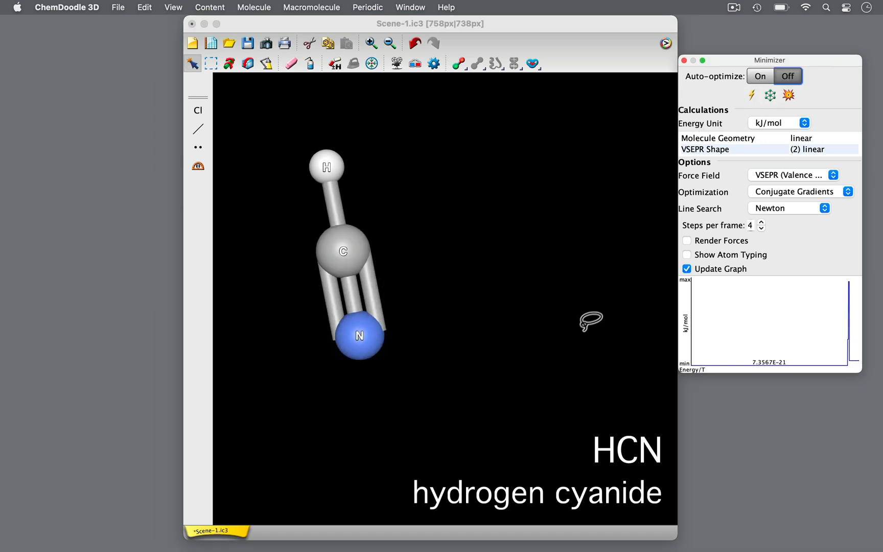
{"action": "left_click", "coordinate": [248, 64]}
{"action": "left_click_drag", "start_coordinate": [319, 391], "coordinate": [476, 297]}
Measure the N–C–H bond angle in the hydrogen cyanide molecule and rotate it so the hydrogen and nitrogen ends swap sides
{"action": "left_click", "coordinate": [199, 166]}
{"action": "left_click", "coordinate": [432, 234]}
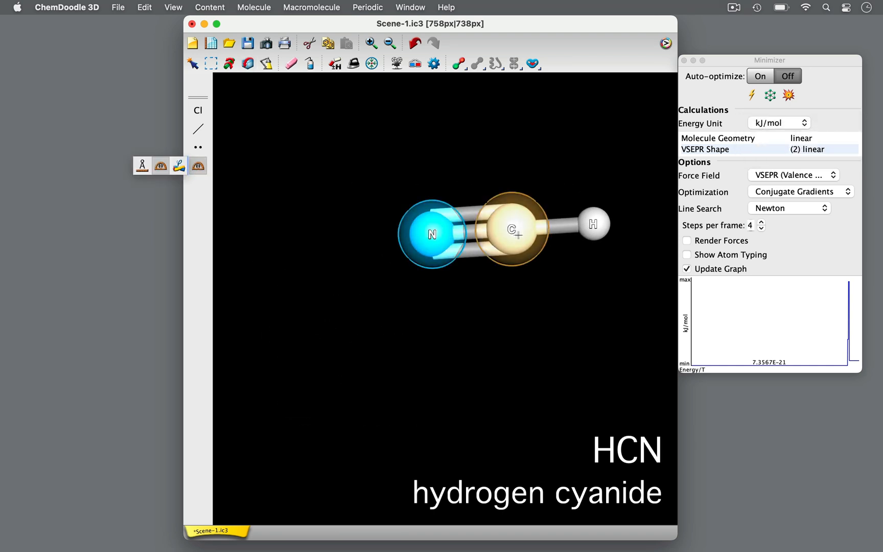
{"action": "left_click", "coordinate": [511, 229]}
{"action": "left_click", "coordinate": [599, 230]}
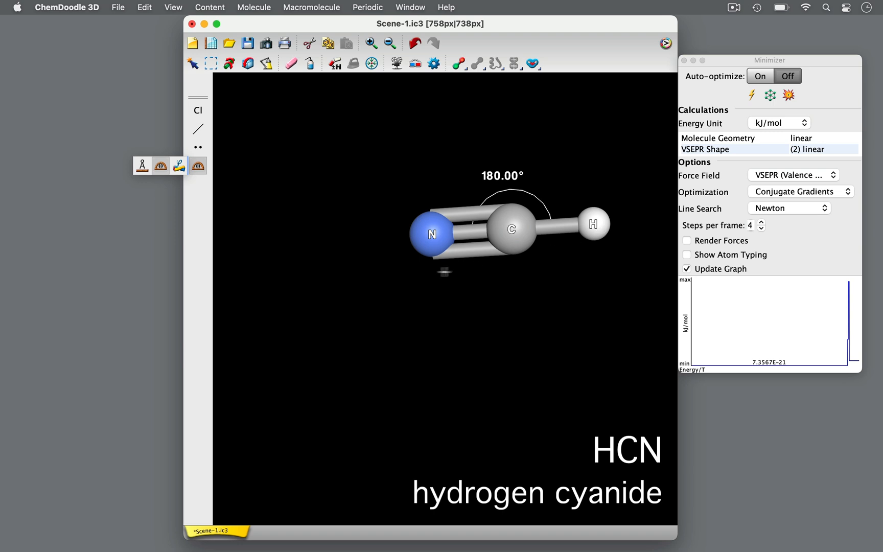
{"action": "left_click", "coordinate": [248, 63]}
{"action": "left_click_drag", "start_coordinate": [296, 241], "coordinate": [491, 291]}
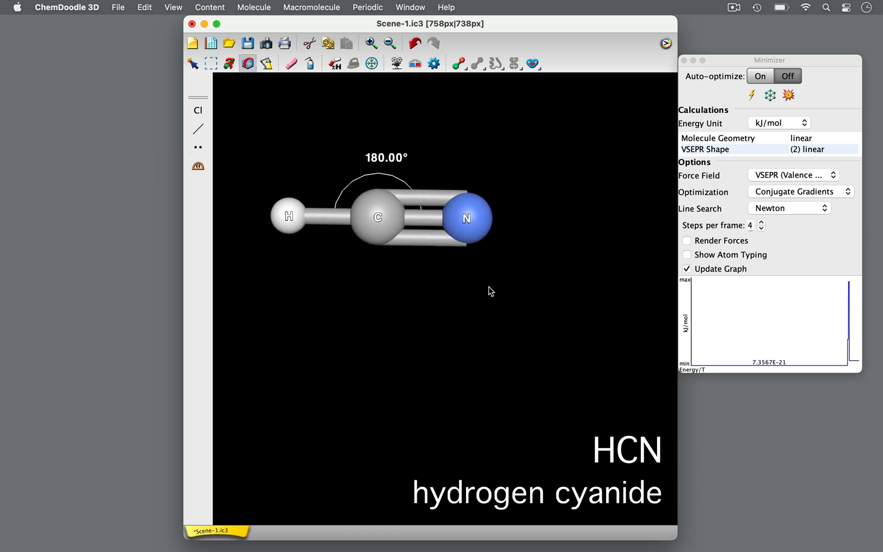